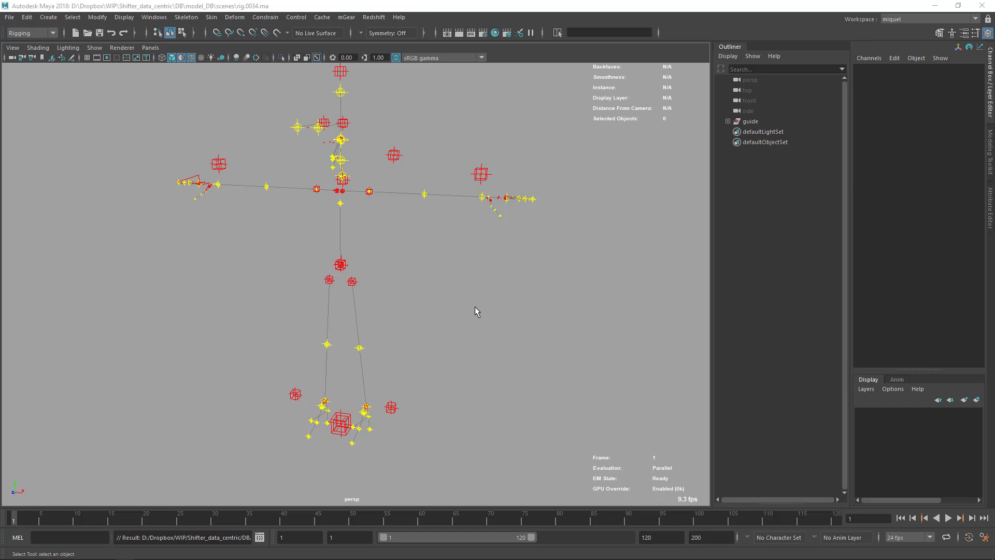
left_click_drag(505, 285, 475, 260, "alt")
left_click_drag(363, 303, 349, 309, "alt")
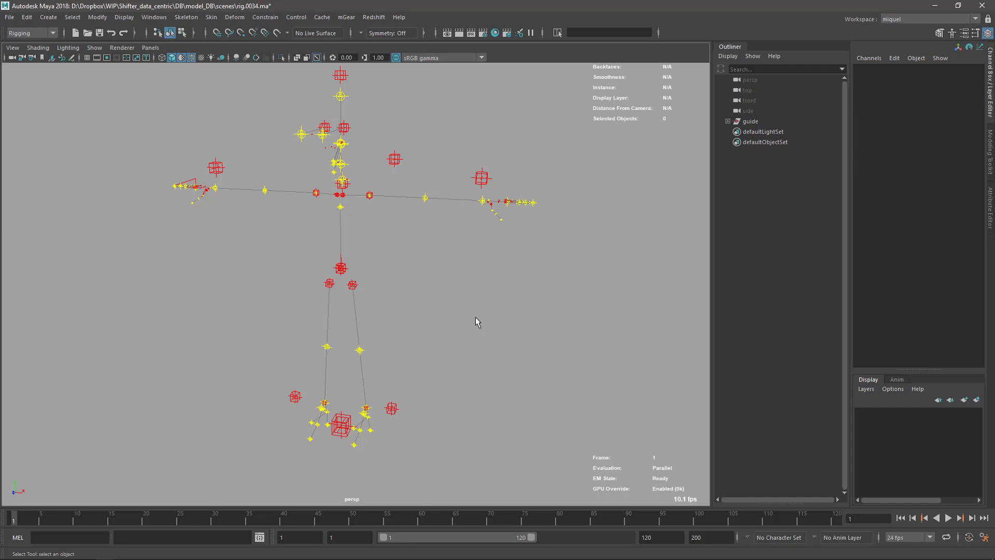
left_click_drag(399, 268, 415, 296, "alt")
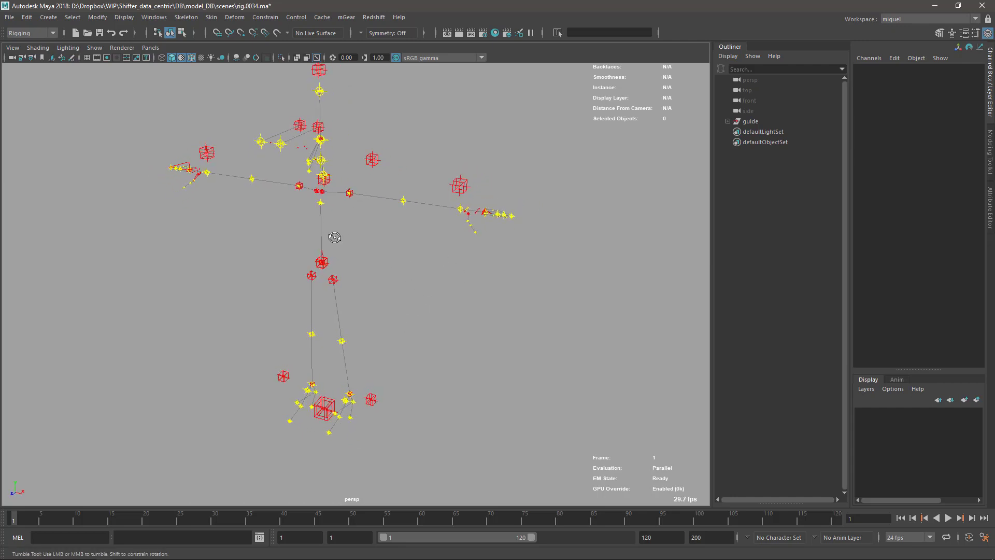
left_click_drag(333, 235, 395, 215, "alt")
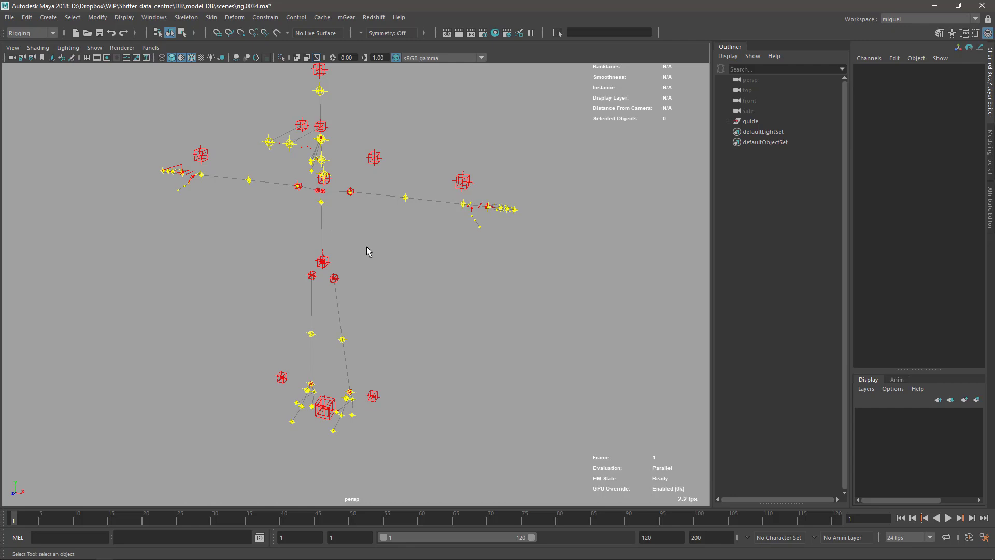
left_click_drag(363, 167, 389, 227, "alt")
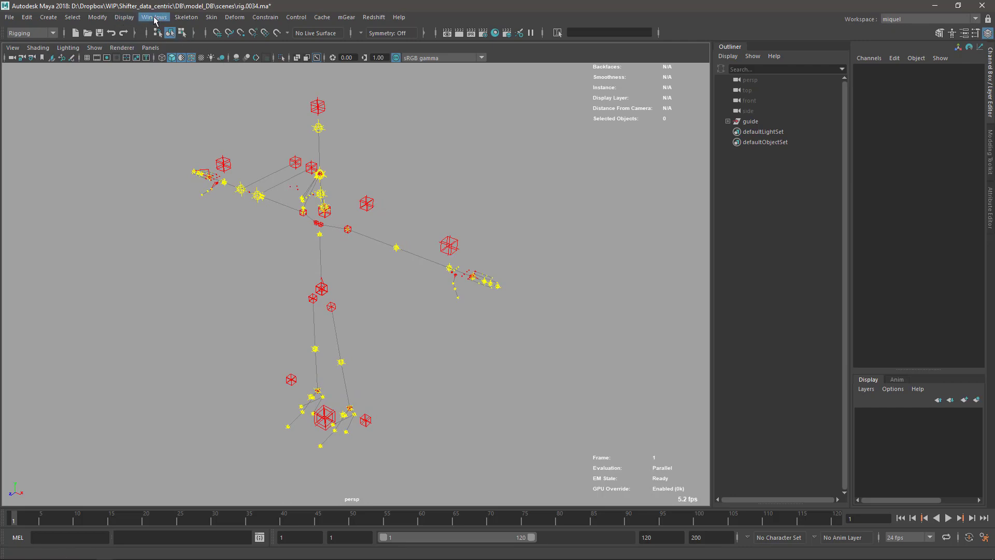
Open the recent scene rig.0030.ma without saving the current one.
right_click(87, 35)
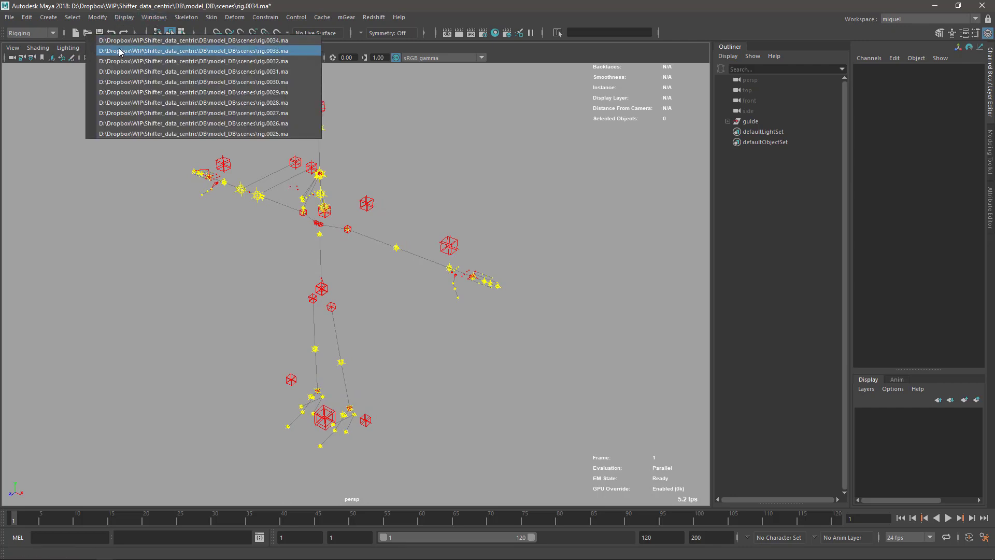
left_click(148, 86)
left_click(498, 290)
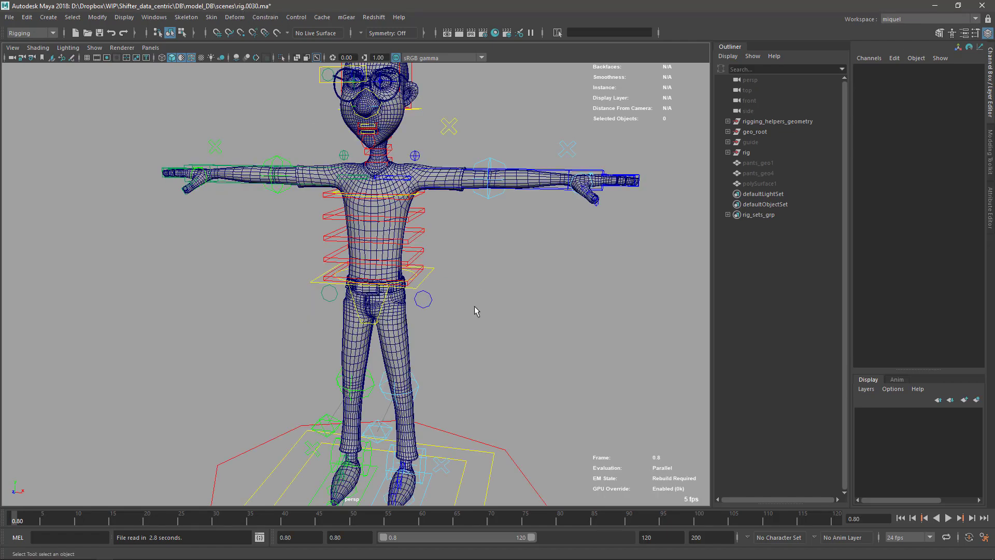
Hide the character's polygon meshes in the viewport and display the rig's joints.
key("4")
key("alt+3")
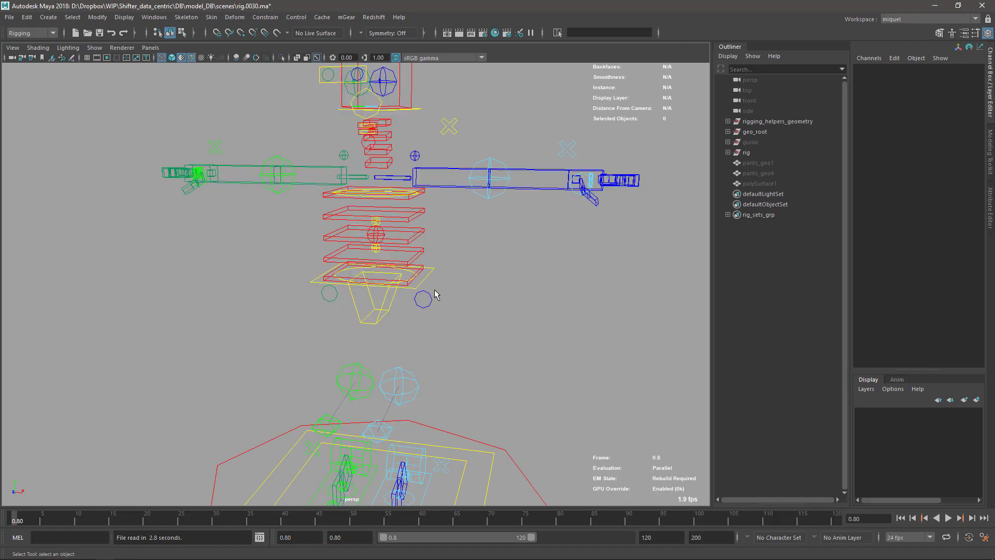
left_click(751, 132)
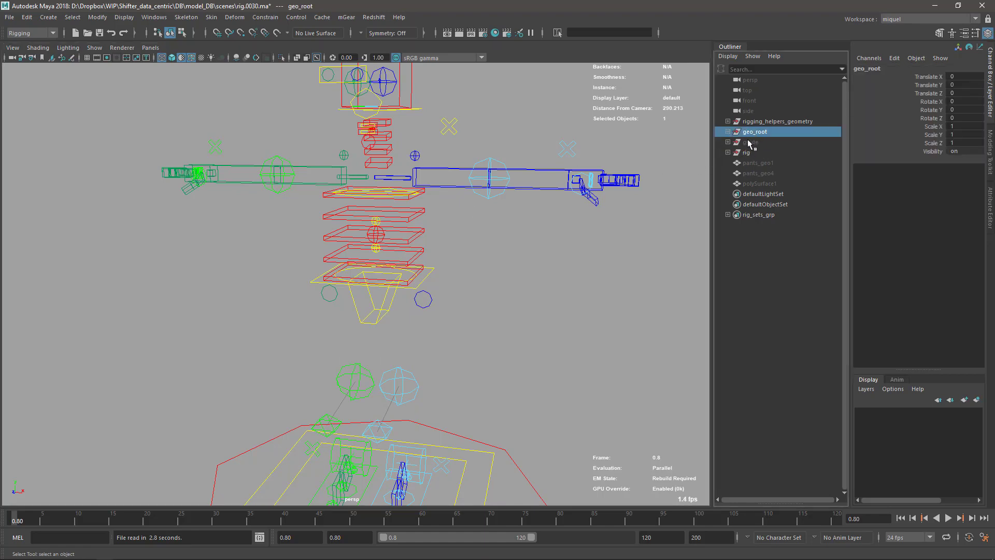
left_click(738, 153)
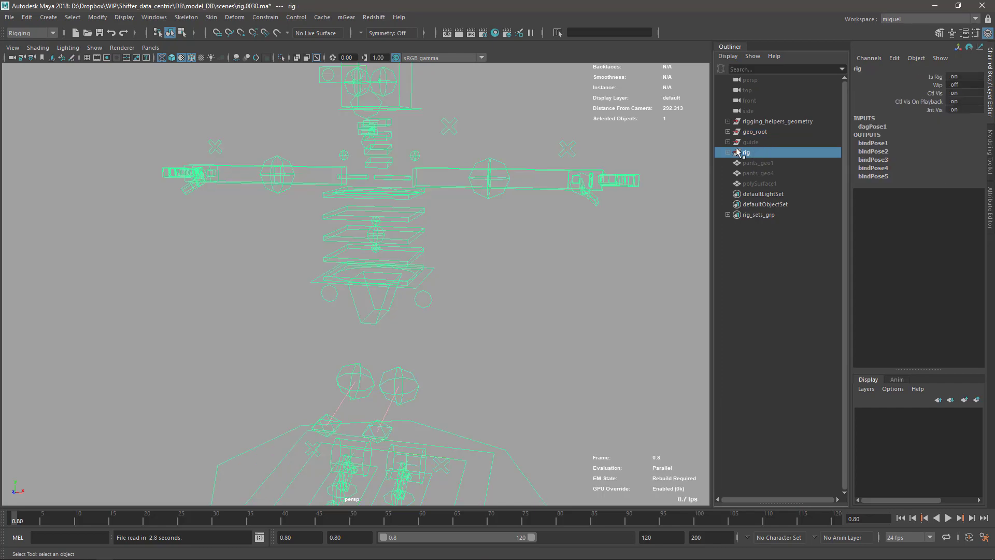
left_click(493, 280)
left_click_drag(493, 278, 453, 256, "alt")
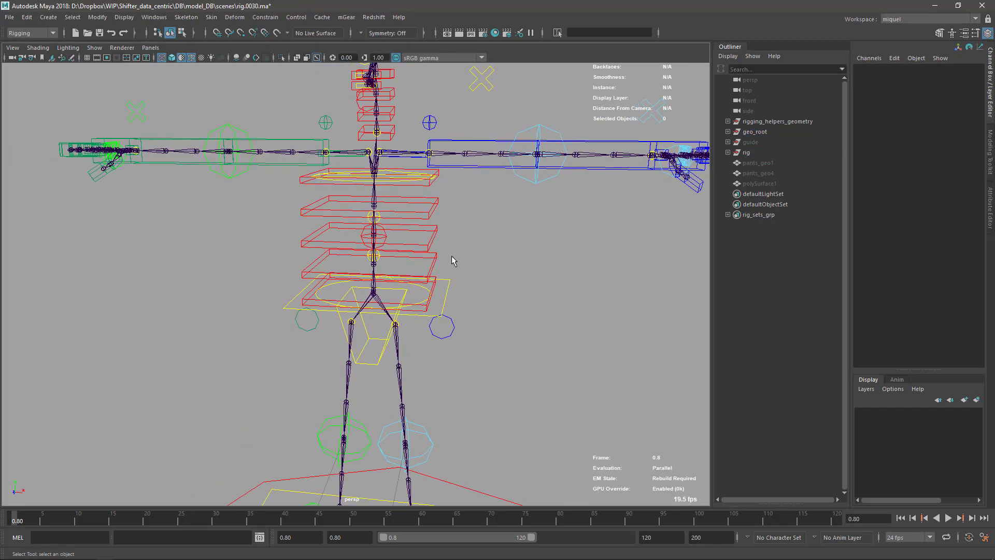
Hide the rig's control curves in the viewport, leaving only the joint skeleton displayed.
key("alt+1")
middle_click_drag(440, 187, 416, 163, "alt")
scroll(443, 198, "down", 2)
left_click_drag(445, 203, 493, 265, "alt")
scroll(492, 253, "up", 3)
left_click_drag(400, 208, 430, 248, "alt")
scroll(549, 259, "up", 3)
right_click_drag(548, 259, 572, 232, "alt")
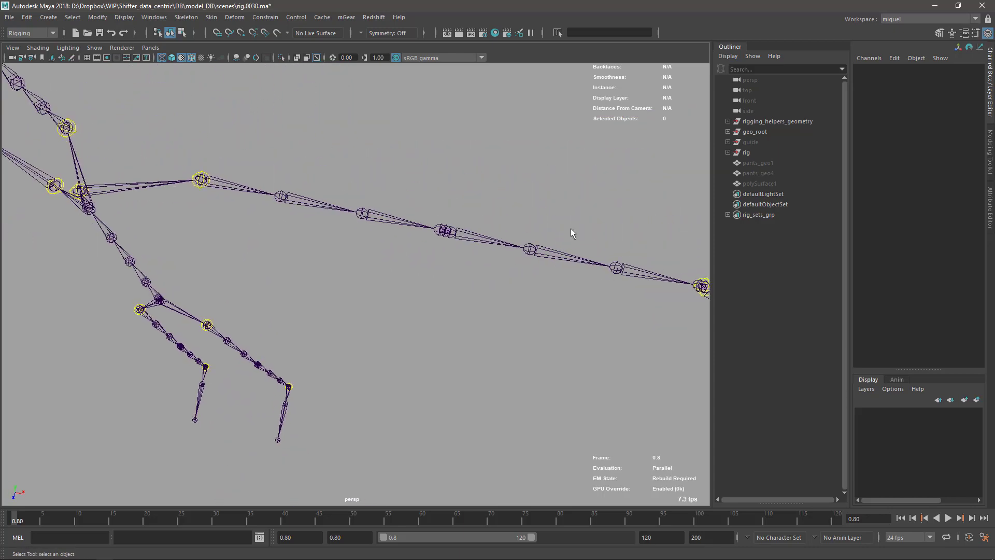
Detach mGear's Gimmick Joints rigging commands as a floating window over the viewport.
left_click(350, 19)
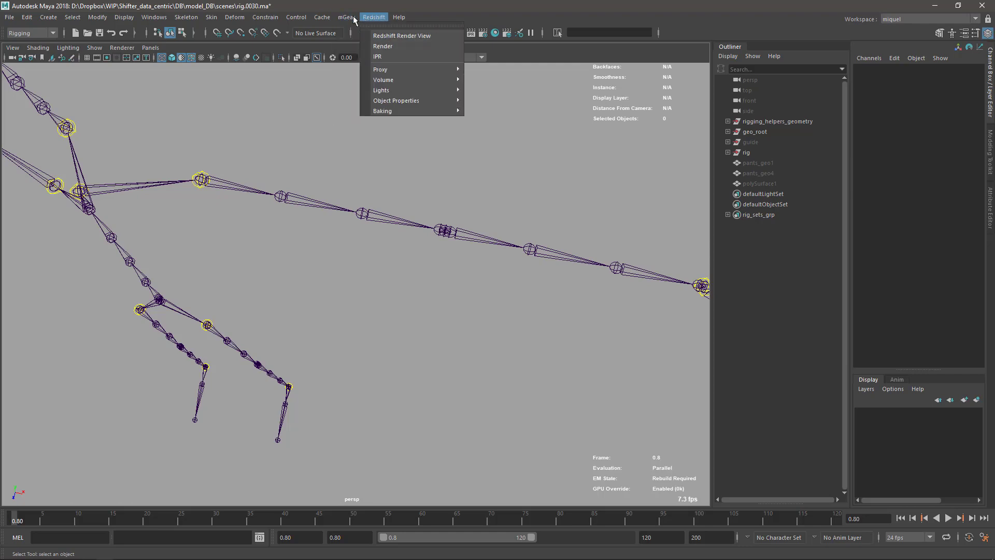
mouse_move(357, 51)
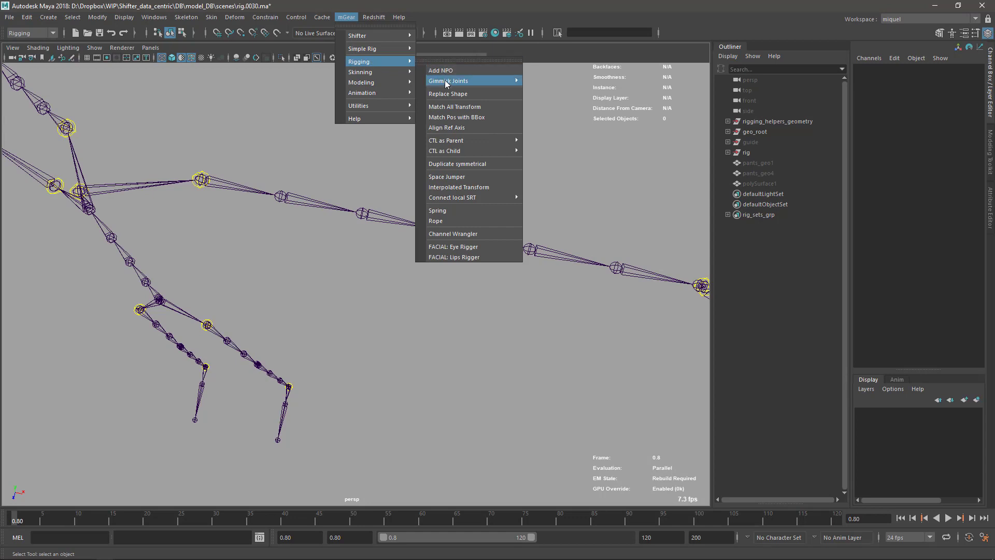
mouse_move(487, 82)
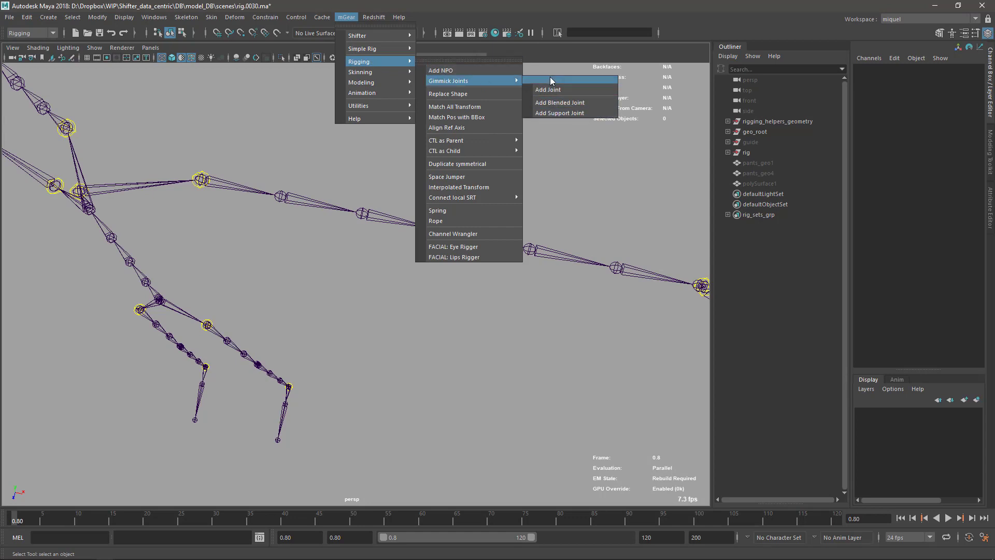
left_click(552, 78)
left_click_drag(550, 66, 591, 73)
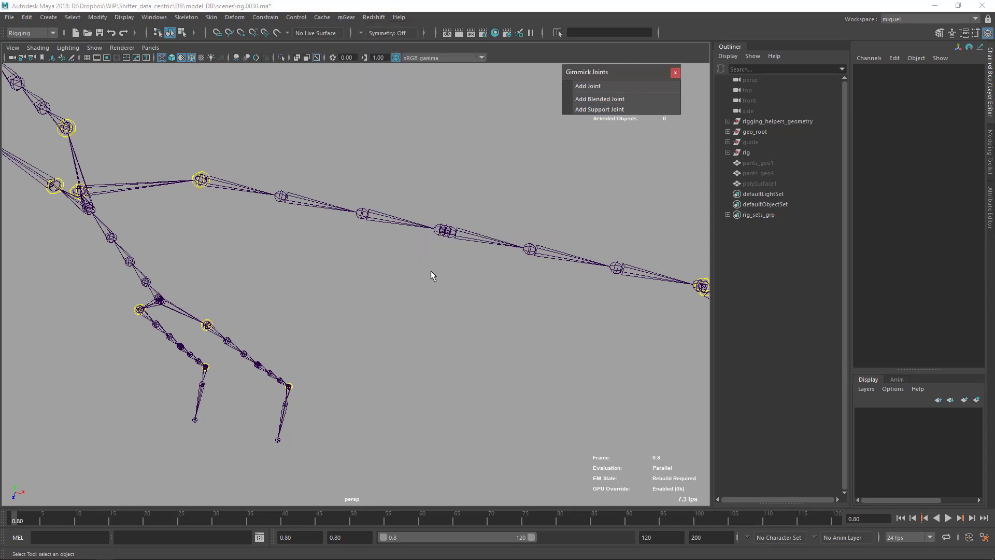
Examine the skeleton's joint chain from the torso along the left arm to the hand.
scroll(456, 265, "down", 4)
left_click_drag(433, 300, 459, 275, "alt")
left_click_drag(399, 279, 445, 316, "alt")
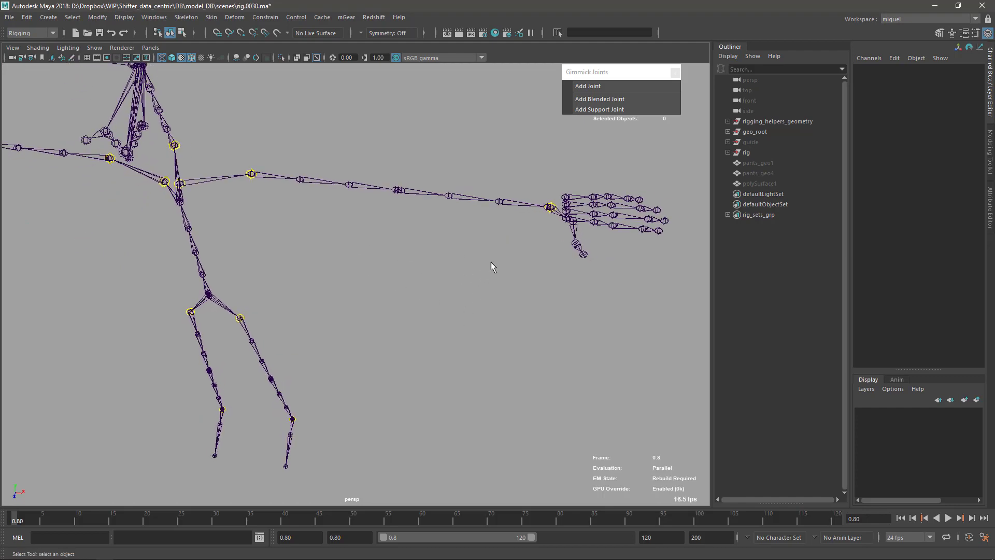
left_click_drag(500, 256, 456, 335, "alt")
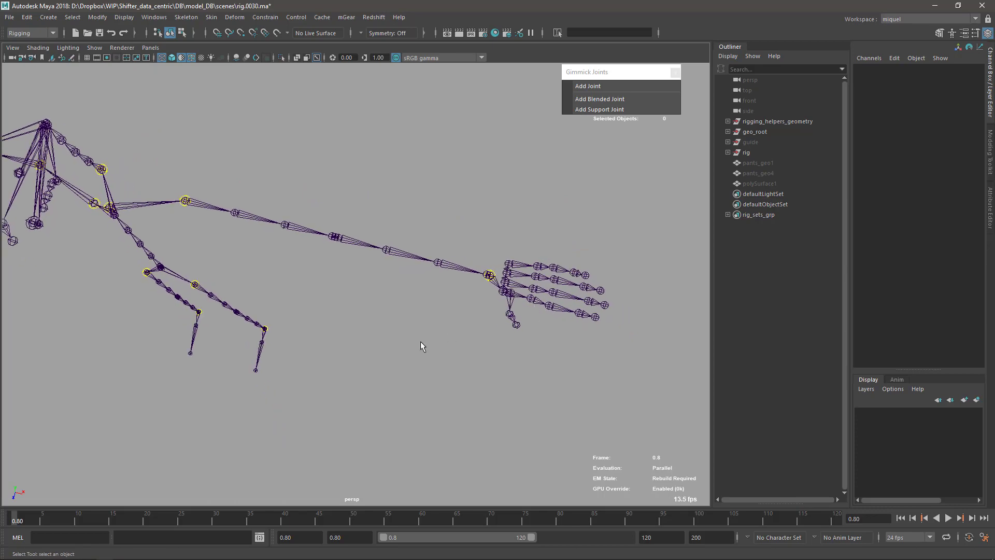
left_click_drag(382, 317, 416, 247, "alt")
middle_click_drag(407, 193, 385, 222, "alt")
right_click_drag(385, 222, 435, 186, "alt")
middle_click_drag(435, 186, 428, 228, "alt")
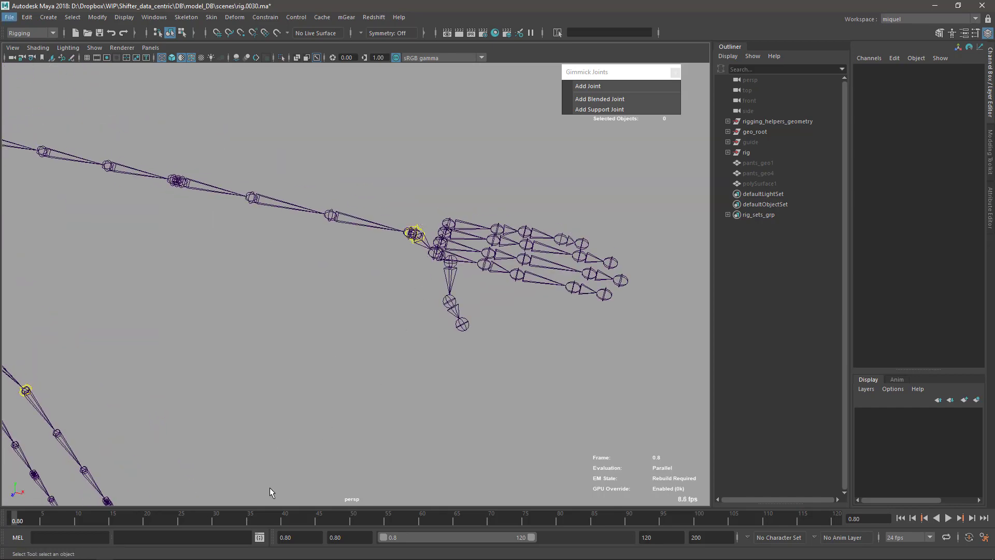
Select the left wrist joint and copy its name, arm_L0_end_jnt, from the script output into the Python script area.
left_click(425, 249)
left_click(259, 537)
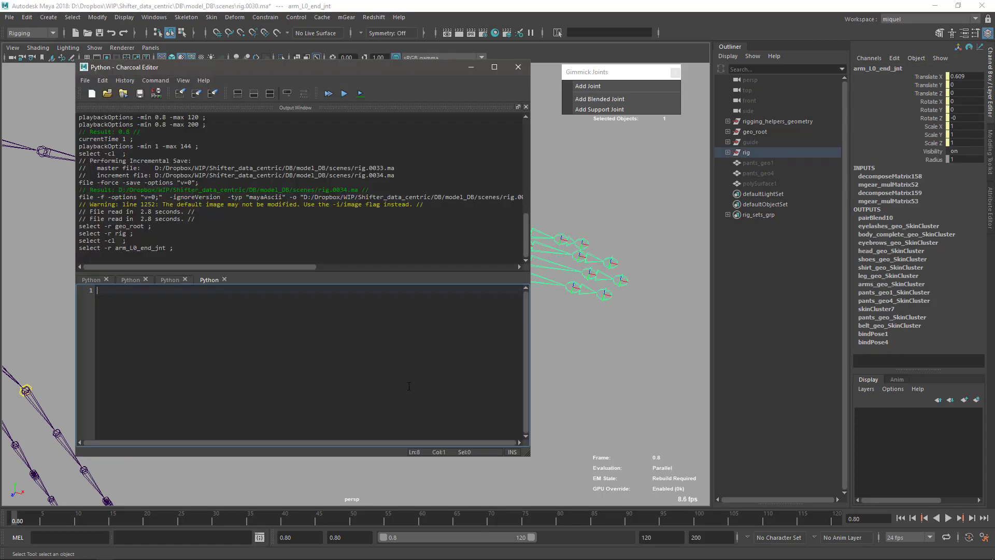
left_click_drag(267, 70, 755, 77)
double_click(625, 256)
key("ctrl+c")
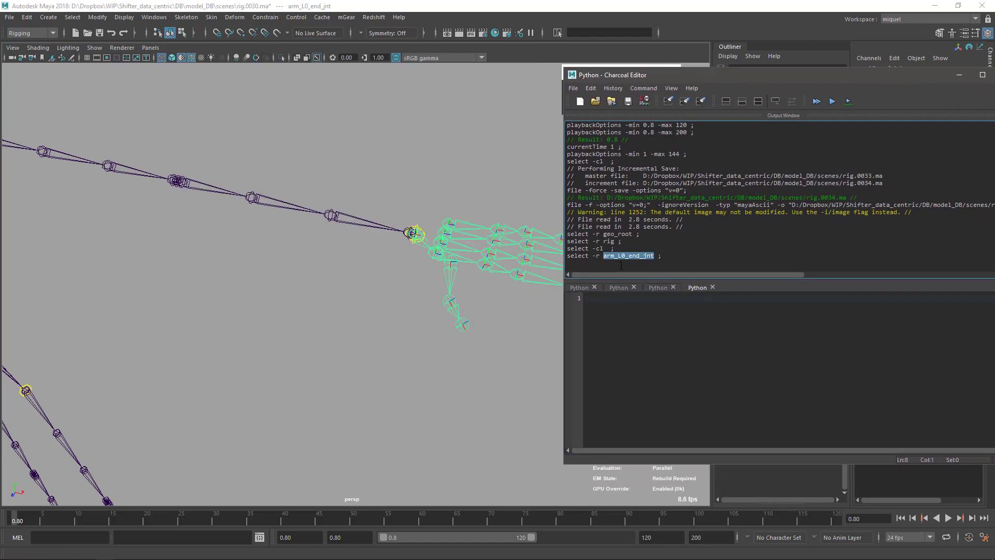
left_click(629, 395)
key("ctrl+v")
Select the left upper arm's root joint and add its name, arm_L0_0_jnt, as the second line of the script list.
middle_click_drag(336, 255, 402, 250, "alt")
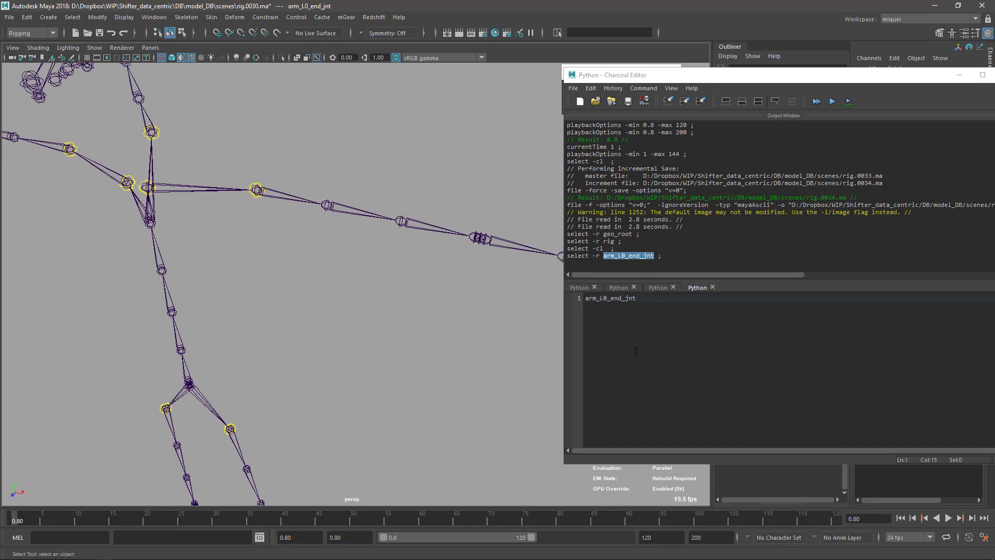
left_click_drag(313, 335, 281, 246, "alt")
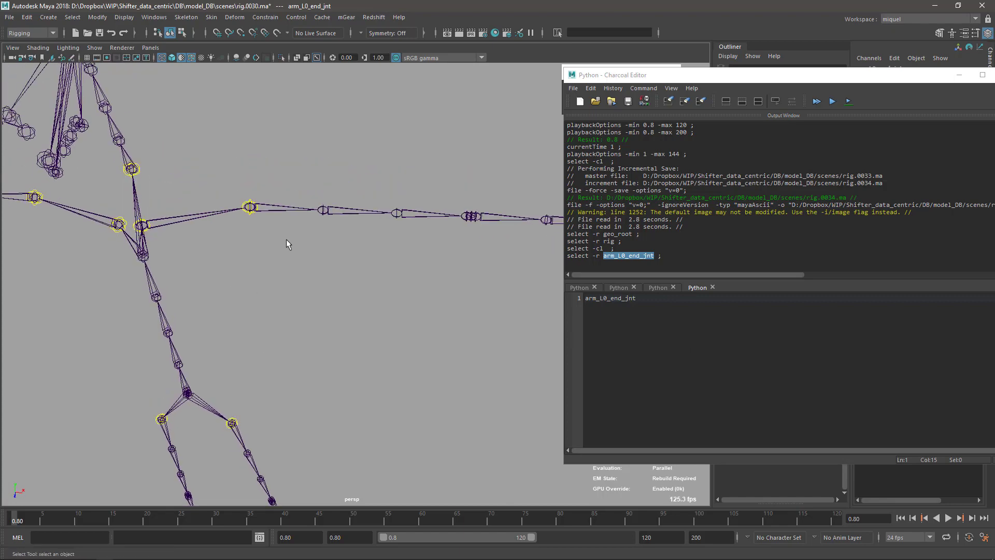
left_click(270, 208)
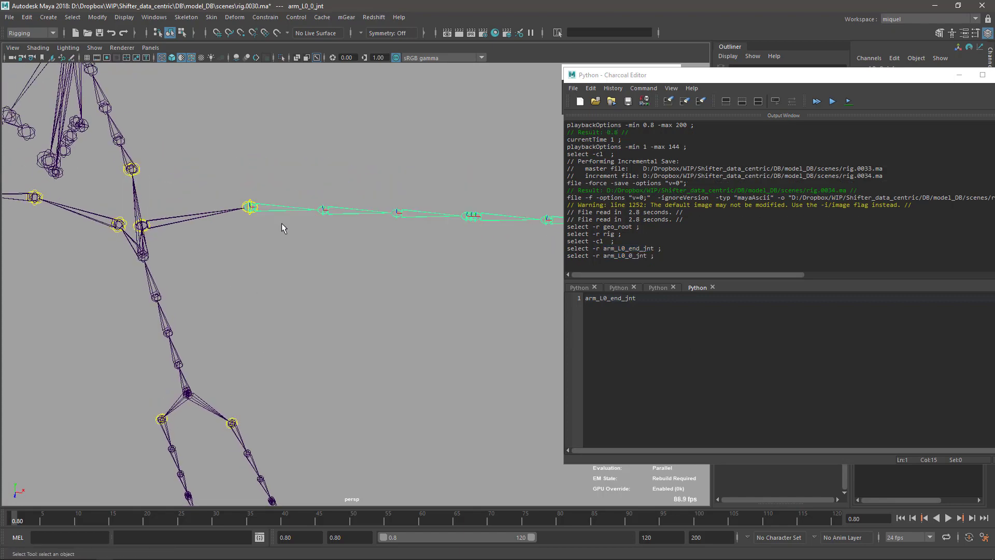
double_click(625, 255)
key("ctrl+c")
left_click(656, 307)
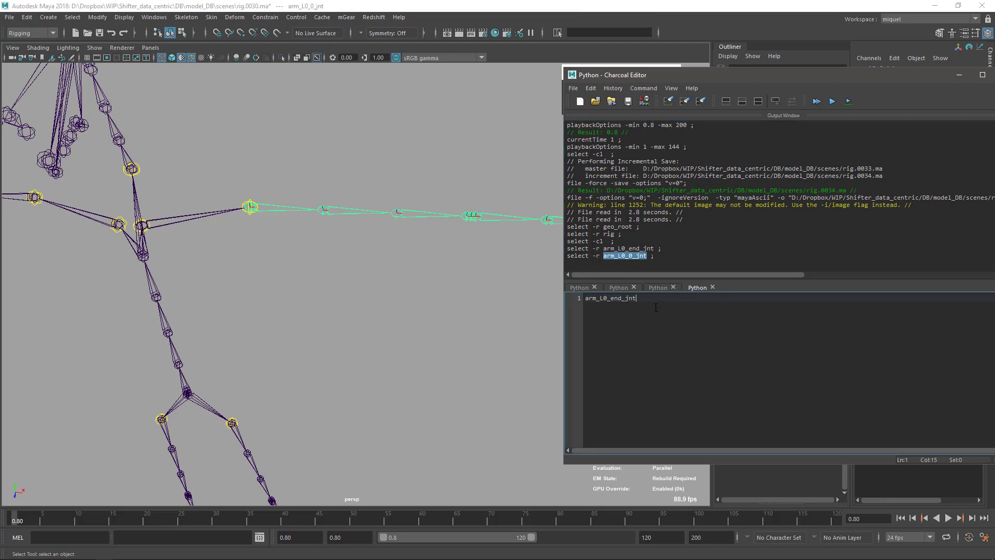
key("Return")
key("ctrl+v")
Select the left shoulder joint and add its name, shoulder_L0_shoulder_jnt, as the third line of the list.
left_click(184, 219)
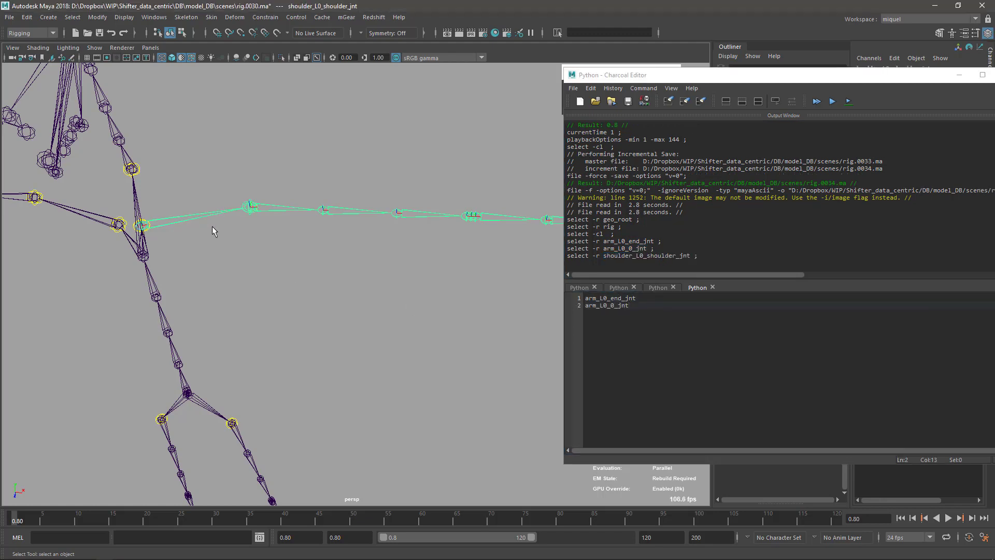
double_click(648, 256)
key("ctrl+c")
left_click(640, 306)
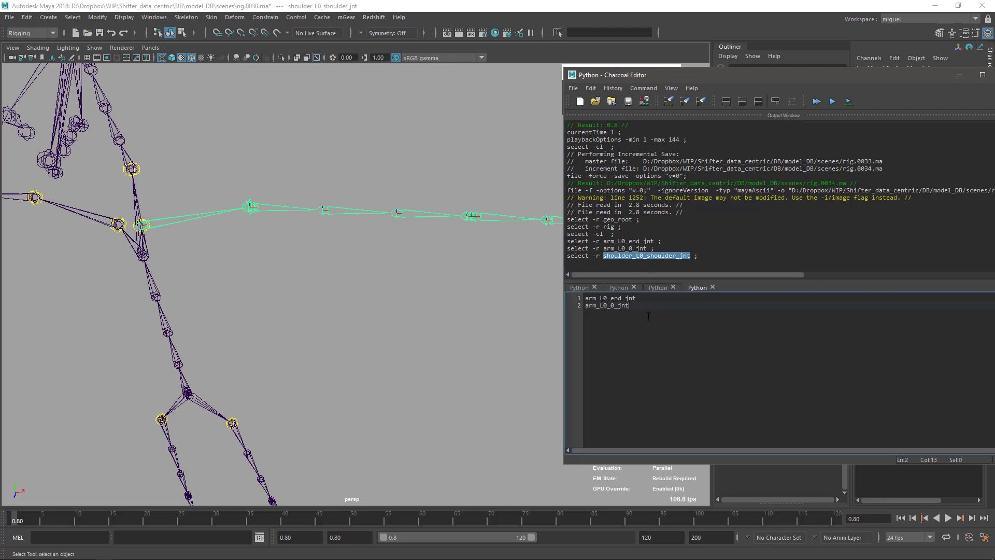
key("Return")
key("ctrl+v")
Select the neck base joint rather than its blend joint and add the name neck_C0_0_jnt to the list.
middle_click_drag(131, 167, 157, 198, "alt")
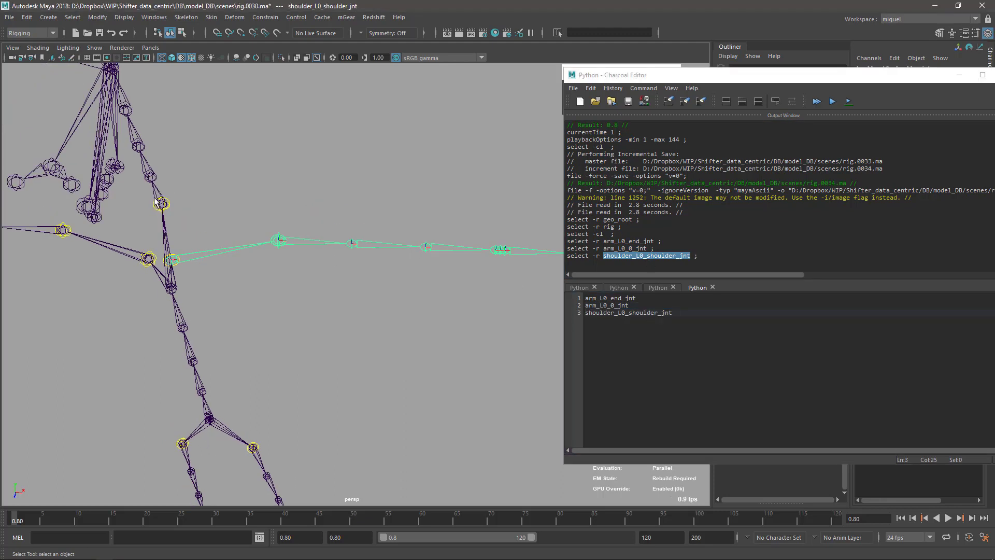
left_click(168, 205)
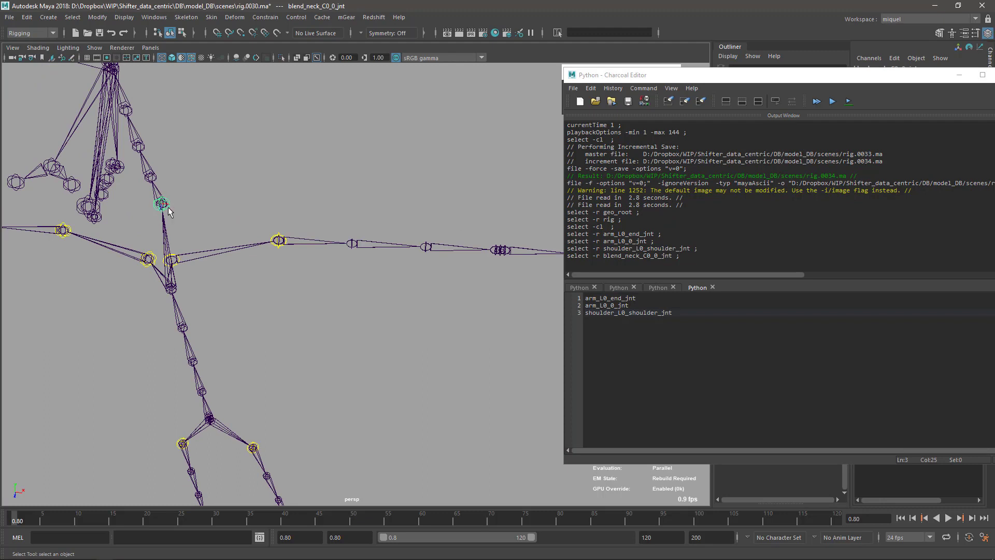
left_click(162, 195)
left_click(162, 193)
left_click(162, 193)
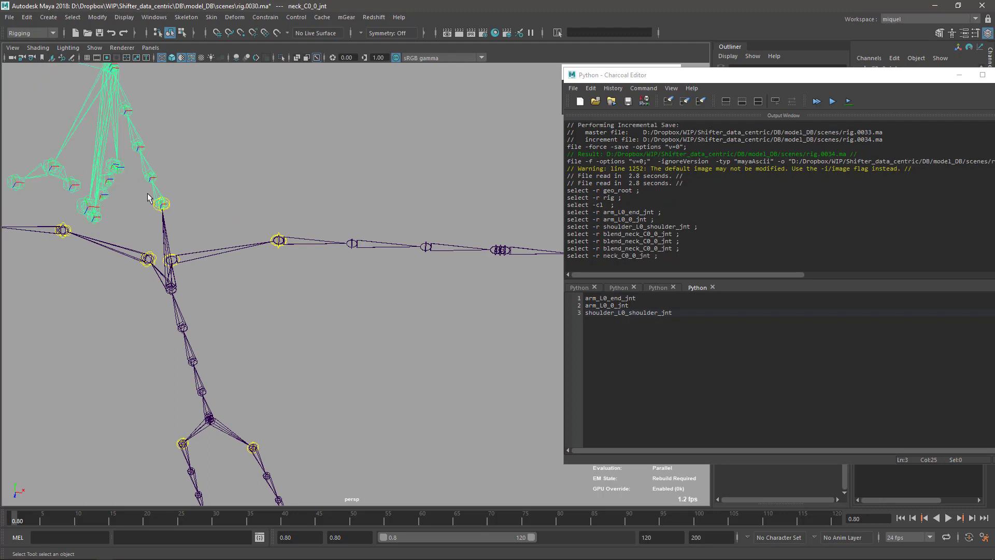
double_click(627, 255)
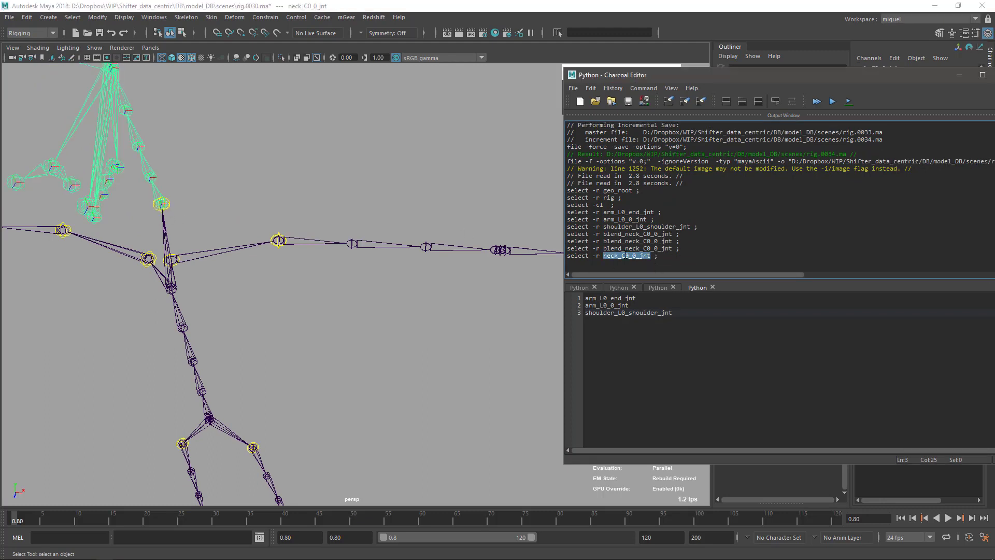
left_click(677, 312)
key("Return")
key("ctrl+v")
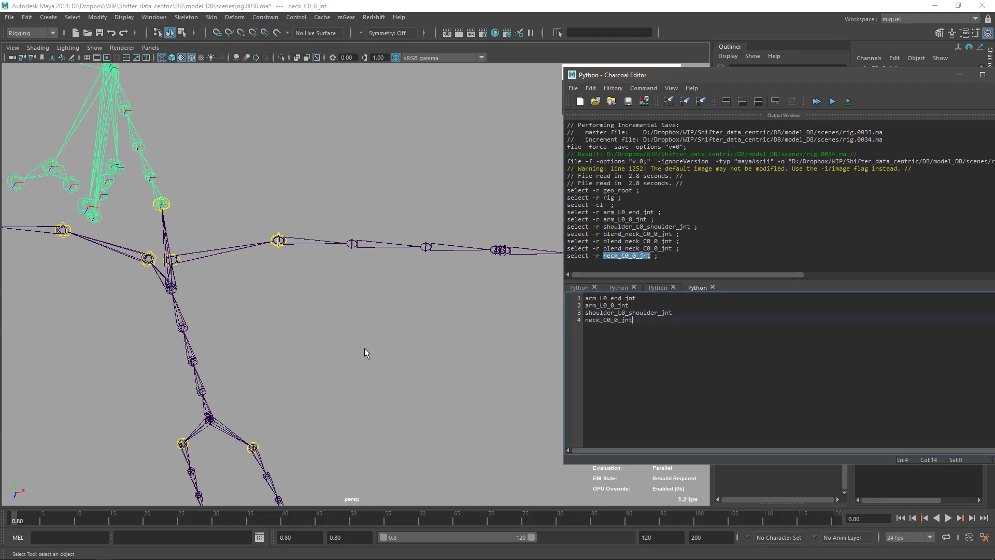
Select the left leg's root joint at the hip and add its name, leg_L0_0_jnt, to the list.
left_click_drag(286, 425, 299, 331, "alt")
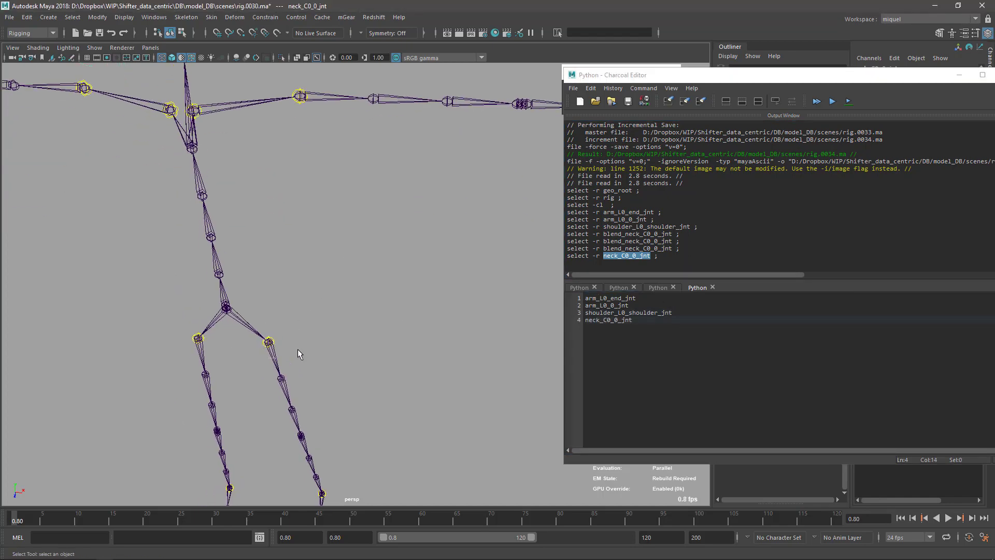
left_click(277, 365)
double_click(627, 256)
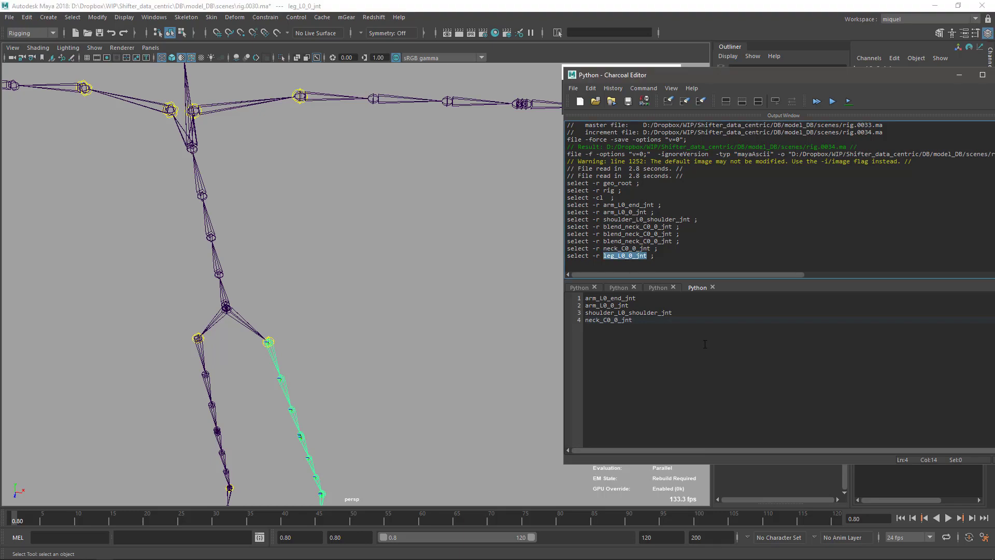
left_click(656, 323)
key("Return")
key("ctrl+v")
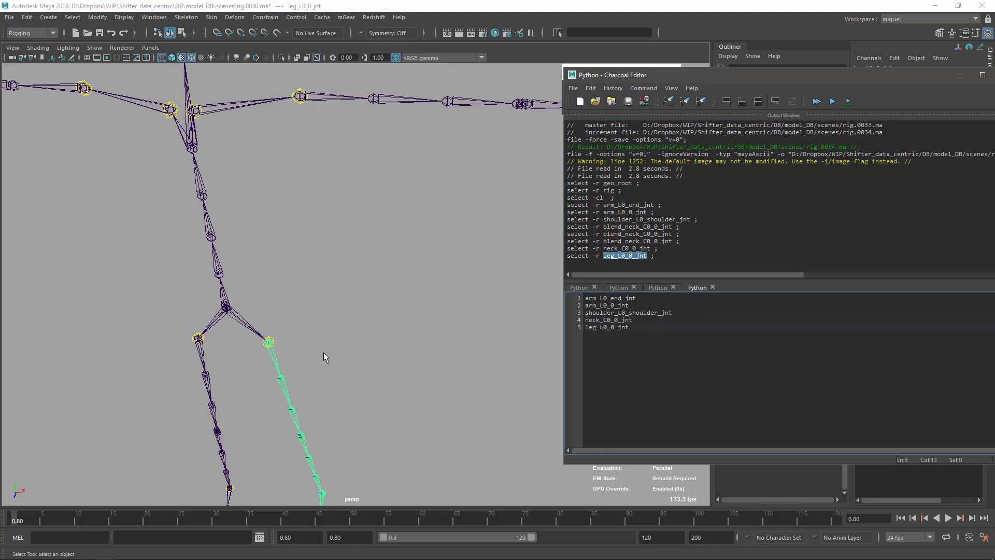
Select the left leg's end joint at the ankle and add its name, leg_L0_end_jnt, as the sixth line of the list.
middle_click_drag(327, 355, 306, 185, "alt")
left_click(294, 357)
scroll(313, 360, "up", 3)
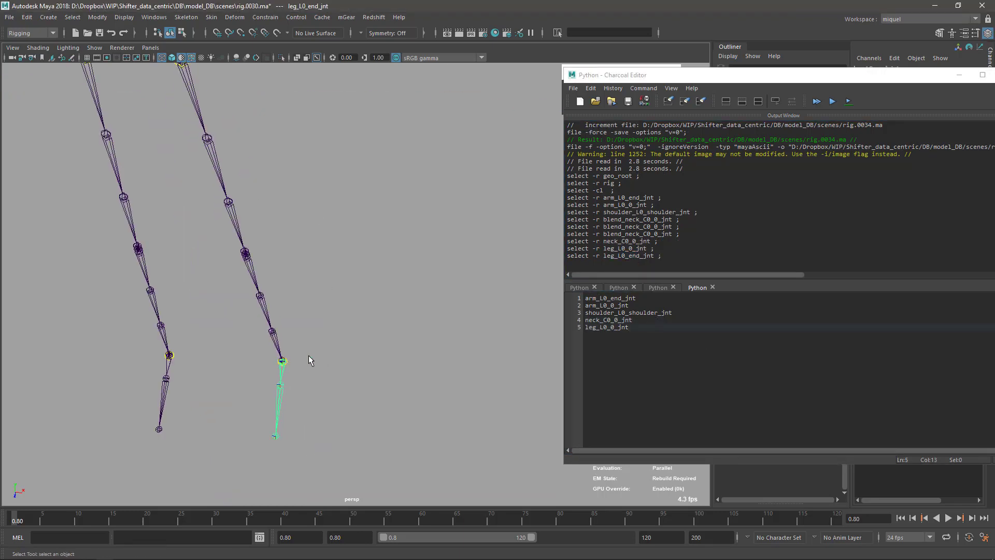
left_click_drag(318, 354, 286, 388, "alt")
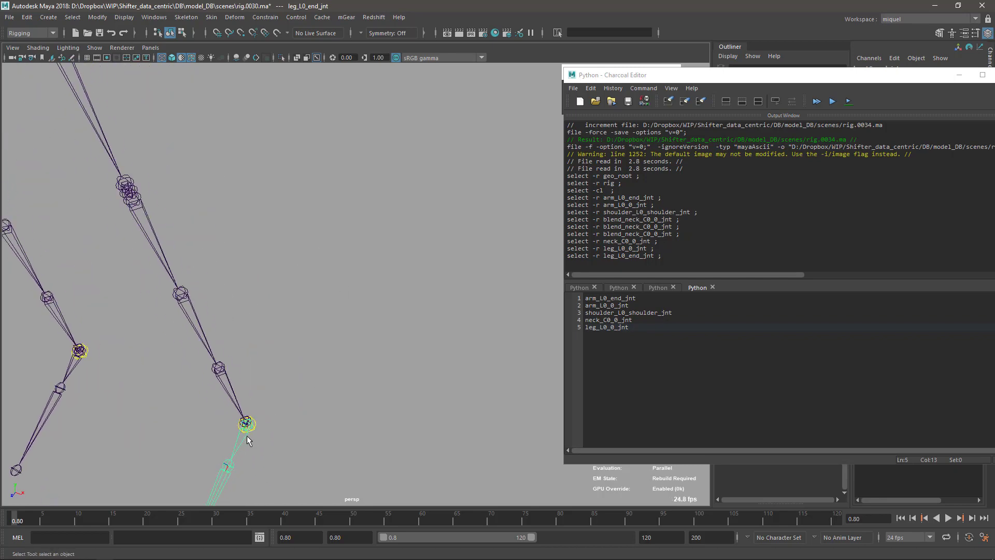
left_click(625, 259)
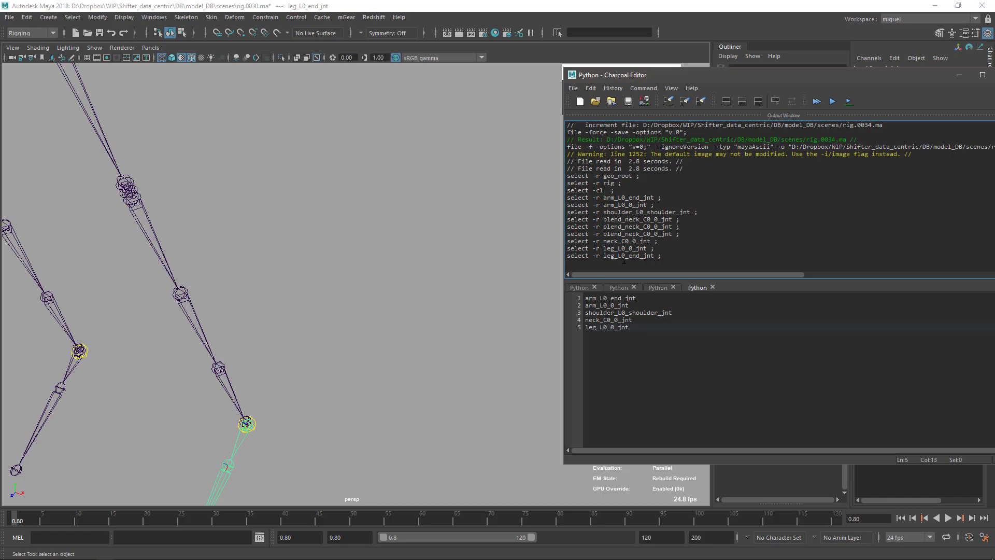
double_click(624, 256)
left_click(640, 329)
key("Return")
key("ctrl+v")
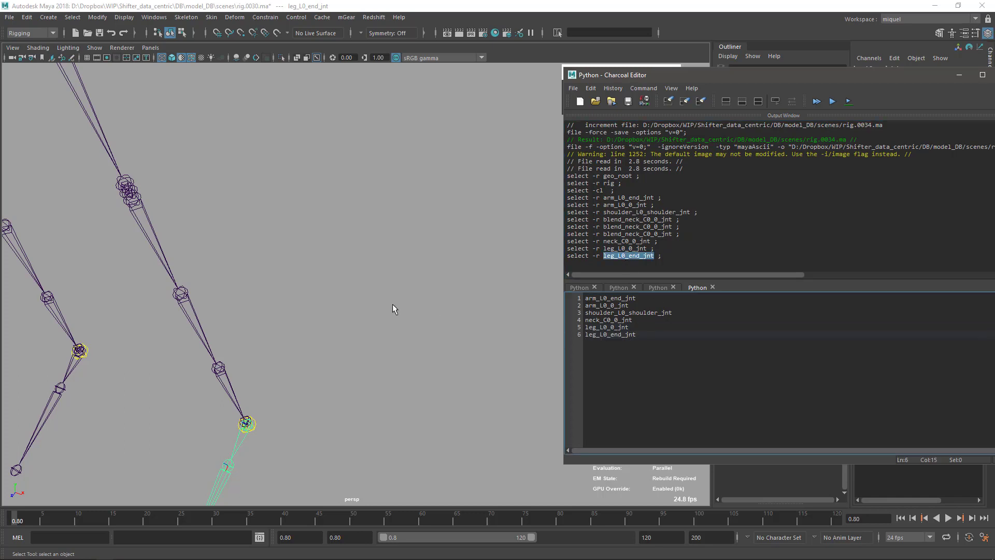
Clear the joint selection and open the recent scene rig.0034.ma, discarding the unsaved changes to the current scene.
left_click(418, 358)
key("f")
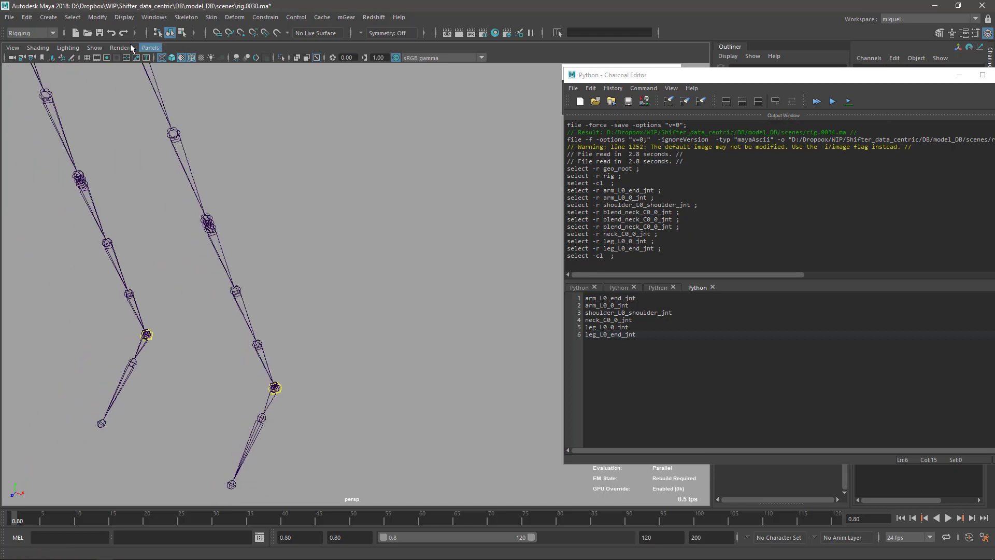
right_click(86, 33)
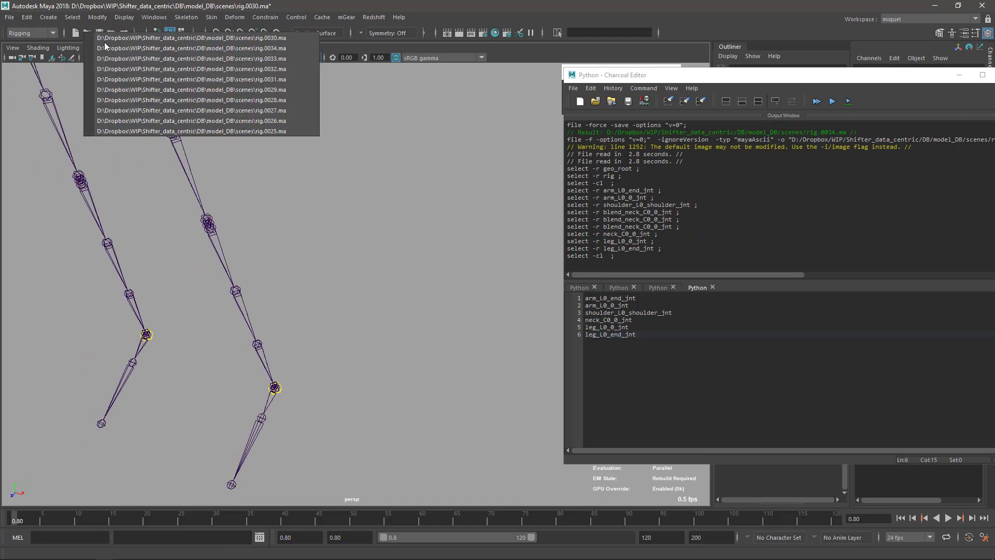
left_click(154, 49)
left_click(499, 288)
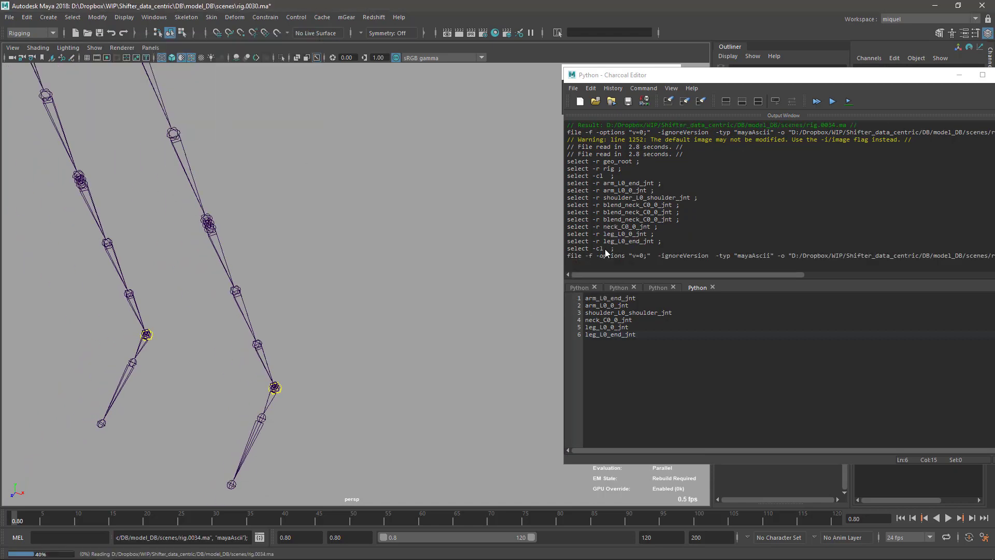
Move the script editor clear of the Outliner and select the entire list of joint names.
left_click_drag(729, 78, 331, 74)
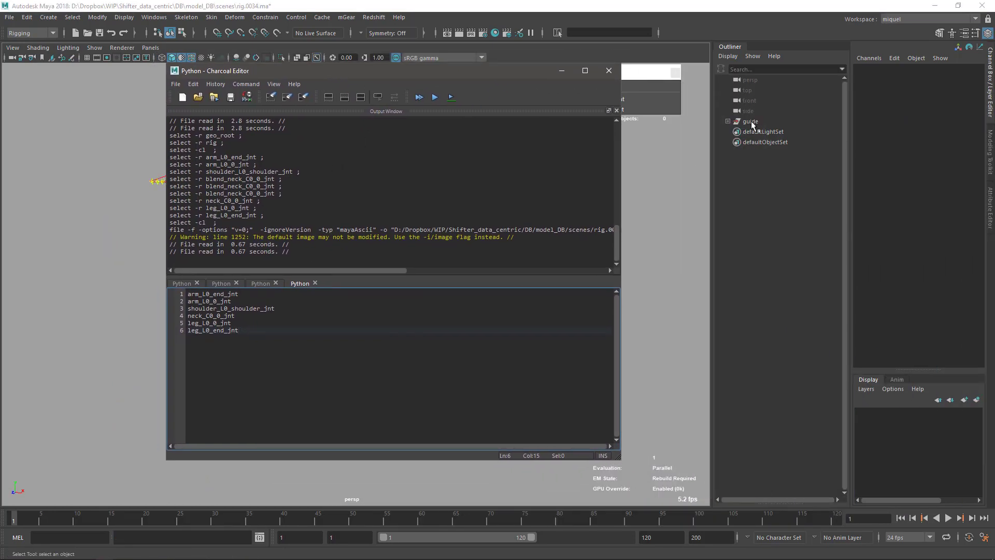
key("ctrl+a")
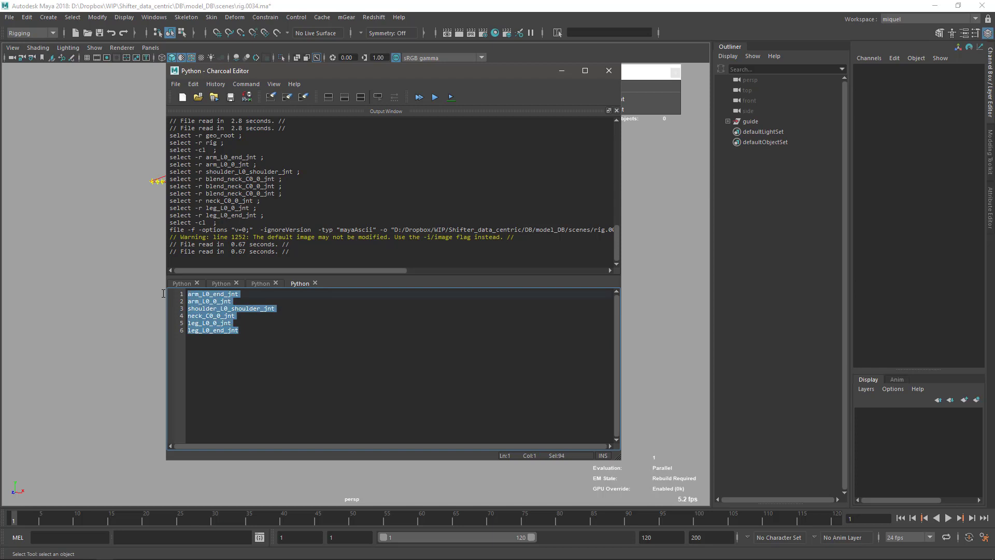
Open the custom step settings of the guide root and start a new post custom step in the build\scripts\post folder.
left_click(749, 121)
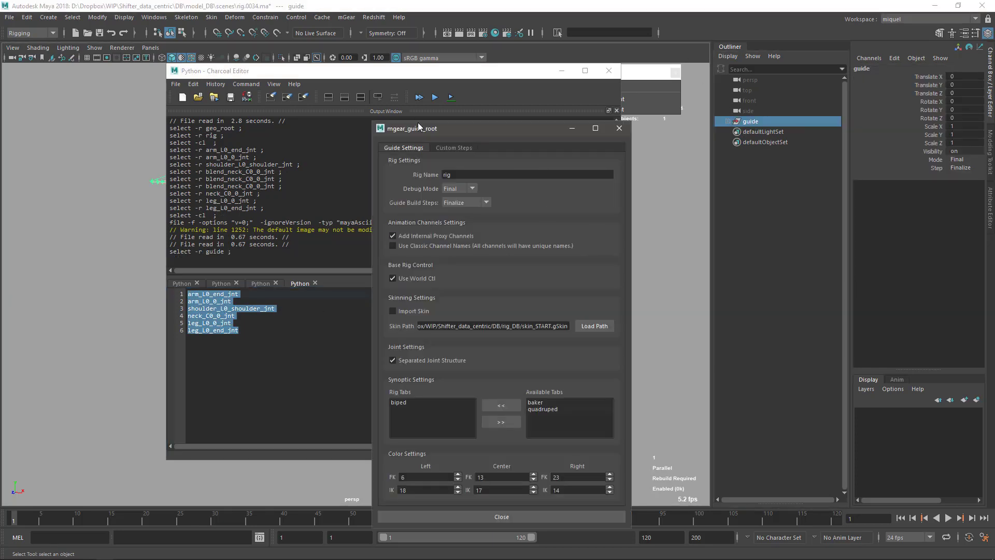
left_click(451, 148)
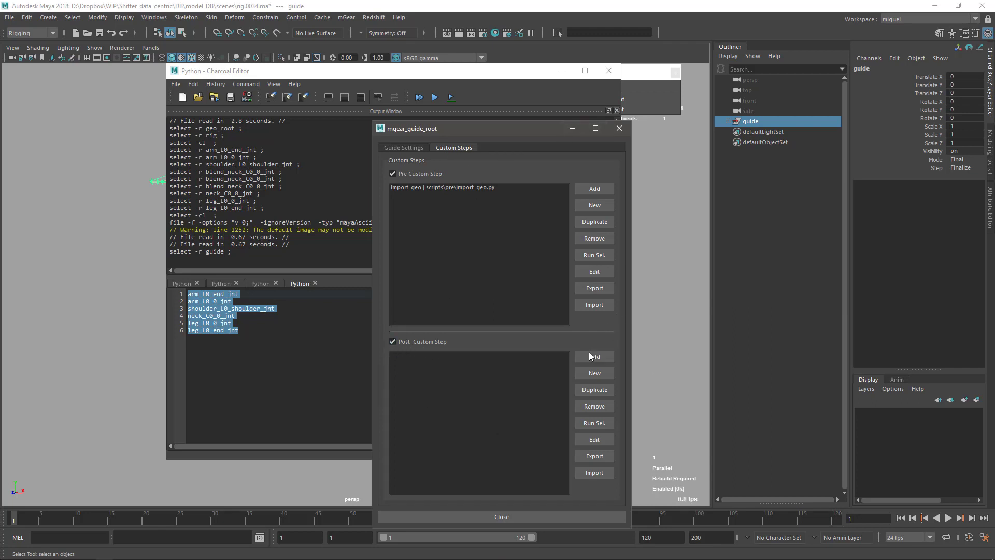
left_click(590, 372)
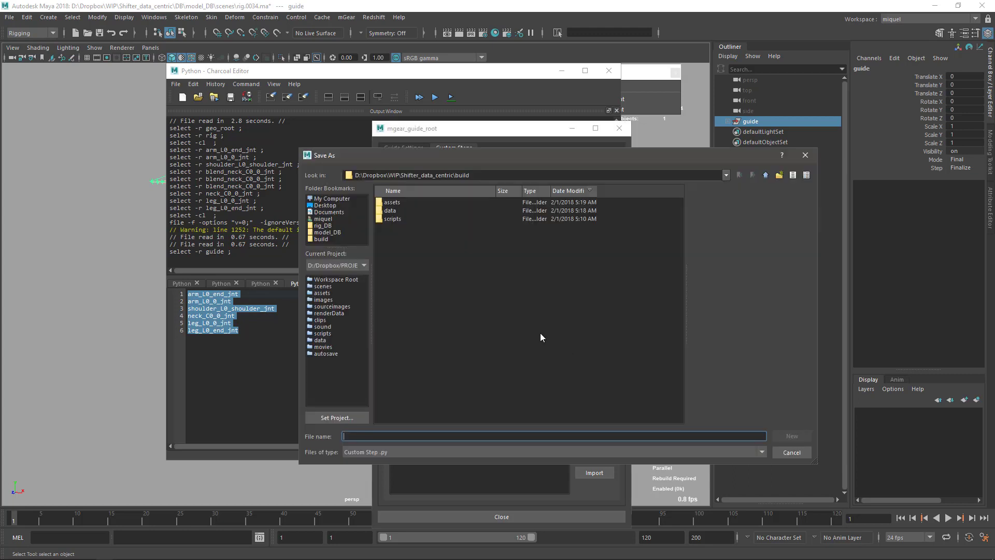
left_click(395, 219)
double_click(396, 219)
double_click(389, 210)
left_click(364, 436)
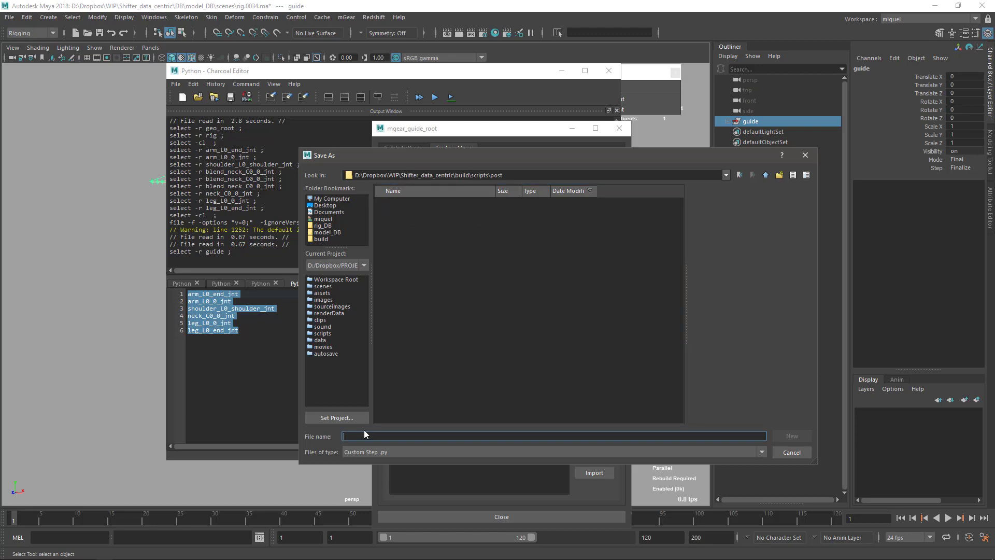
Name the new post custom step file gimmick_blended_joints and create it.
type("gi")
type("blendJoint")
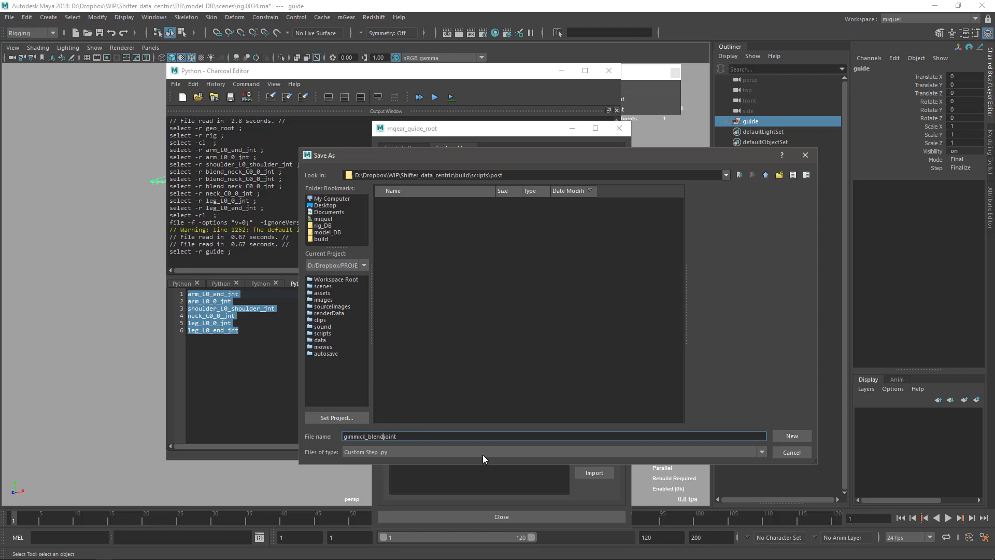
type("ed_")
left_click(791, 438)
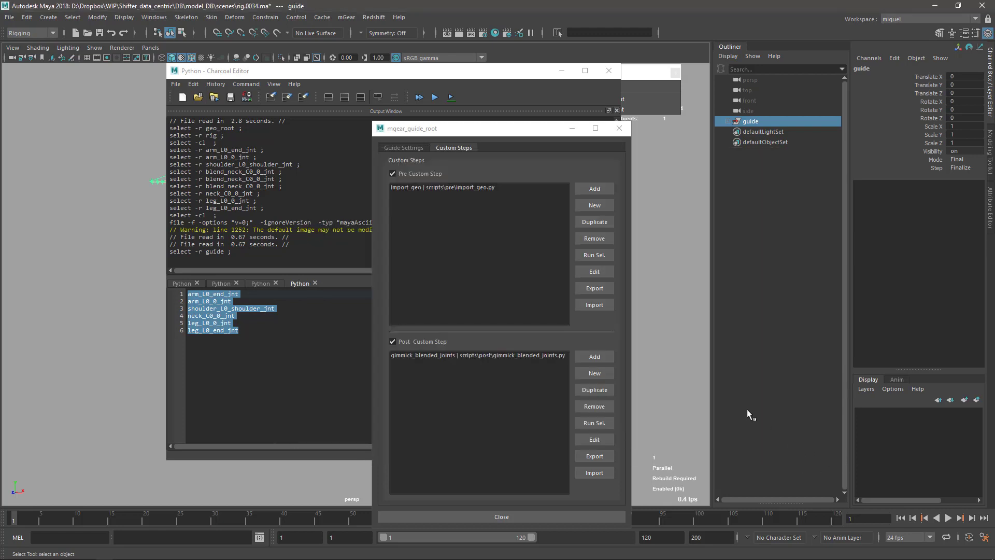
Open the gimmick_blended_joints post custom step's script for editing in Sublime Text.
left_click(467, 356)
left_click(595, 439)
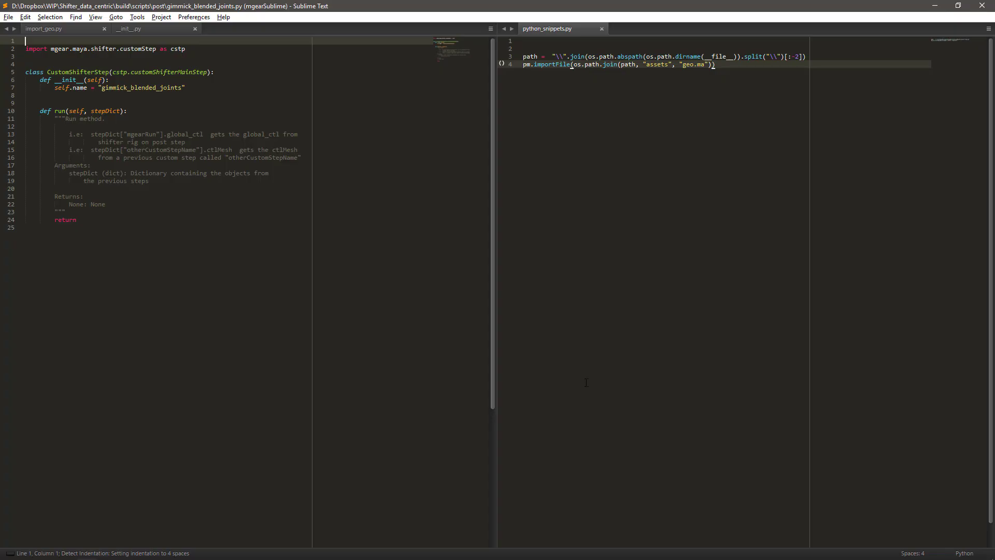